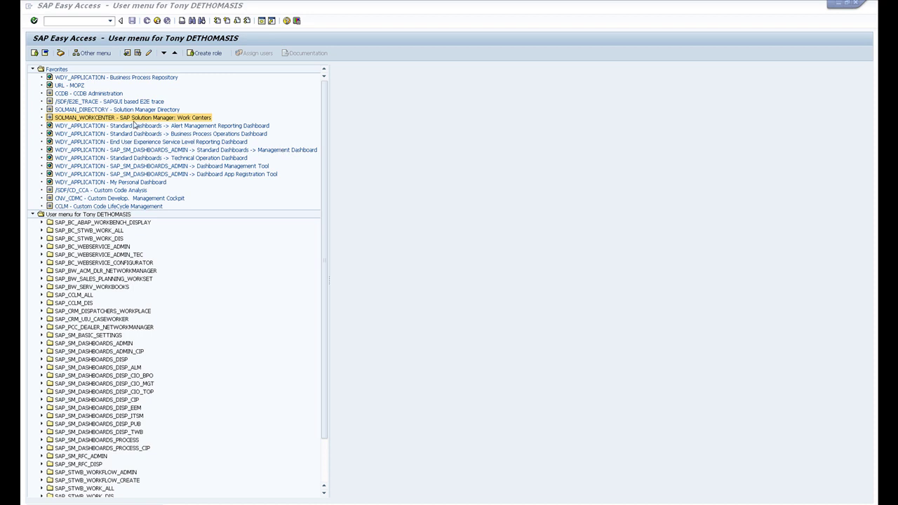
Open the solar_project_admin transaction and create a new implementation project named Z_SAUG
{"action": "left_click", "coordinate": [63, 21]}
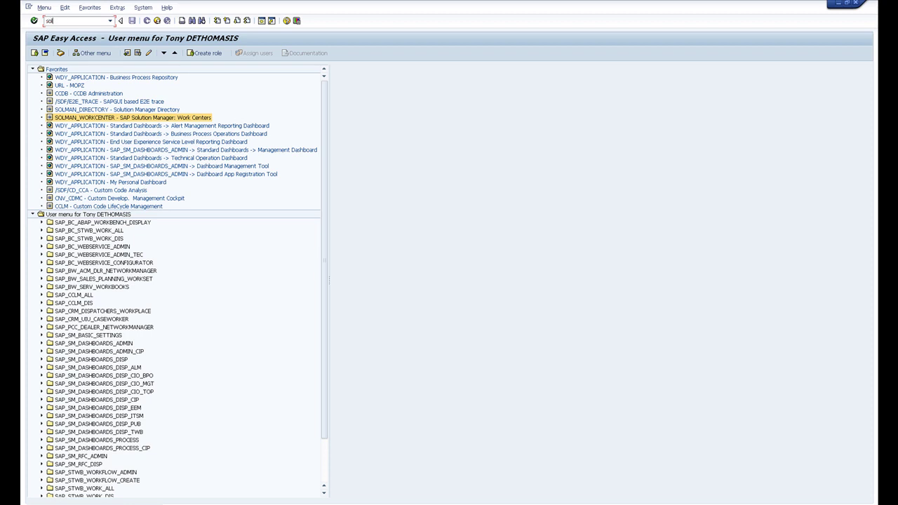
{"action": "type", "text": "solar_project_admin"}
{"action": "key", "text": "Return"}
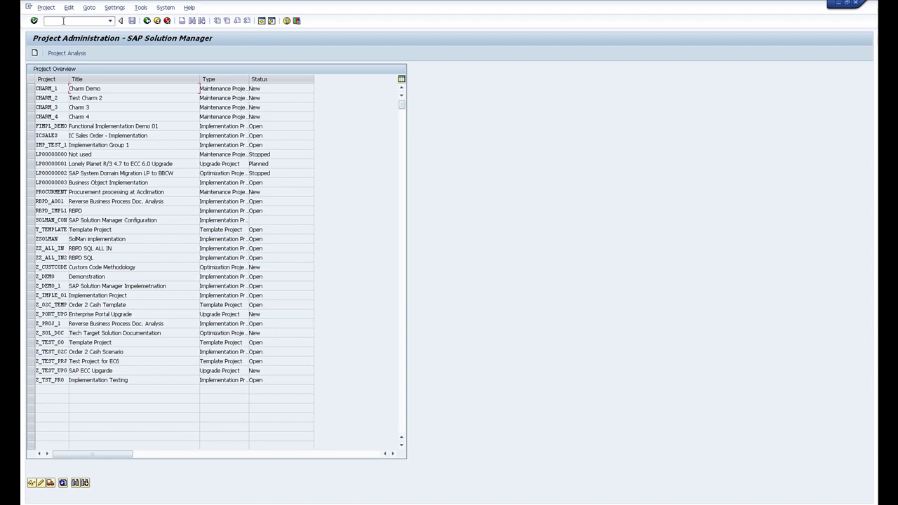
{"action": "left_click", "coordinate": [35, 52]}
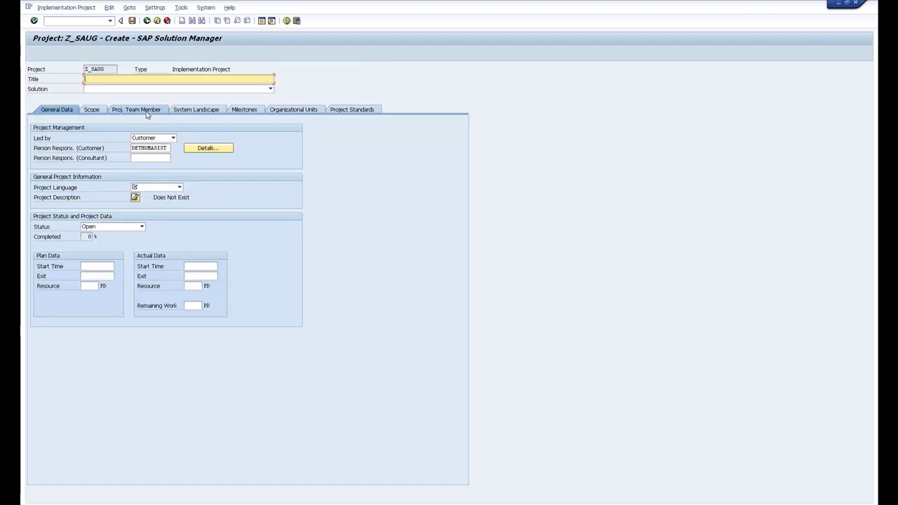
Set the project language to English and title the project "saug plenary 2003 Sample"
{"action": "left_click", "coordinate": [154, 188]}
{"action": "left_click", "coordinate": [150, 199]}
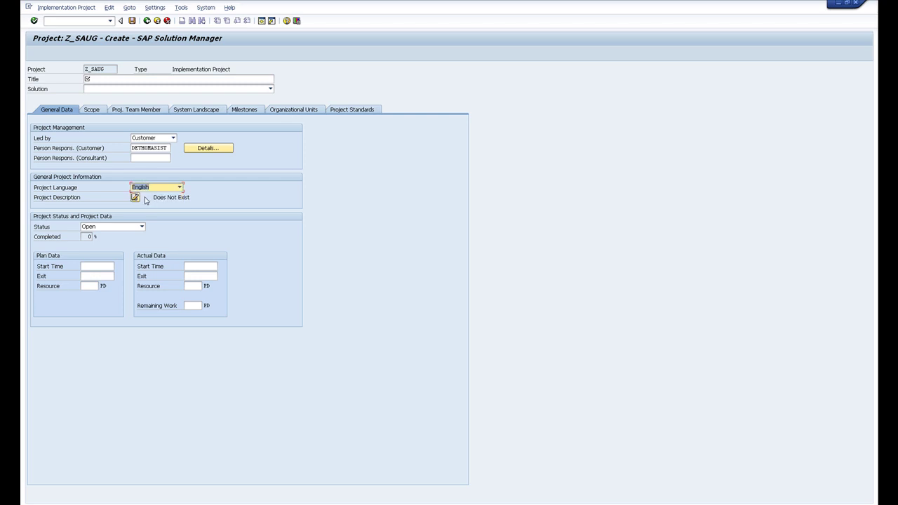
{"action": "left_click", "coordinate": [96, 80]}
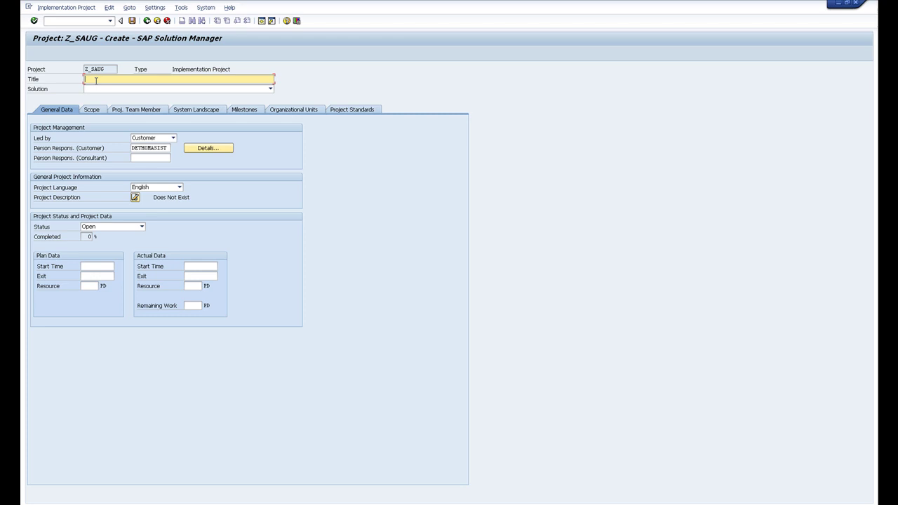
{"action": "type", "text": "saug plenary 2003 Sample"}
Select the roadmap ESRV MOS Custom Code Management V1.1 in the project scope and save, accepting enhancement /KWCUST/ with release 620
{"action": "left_click", "coordinate": [90, 110]}
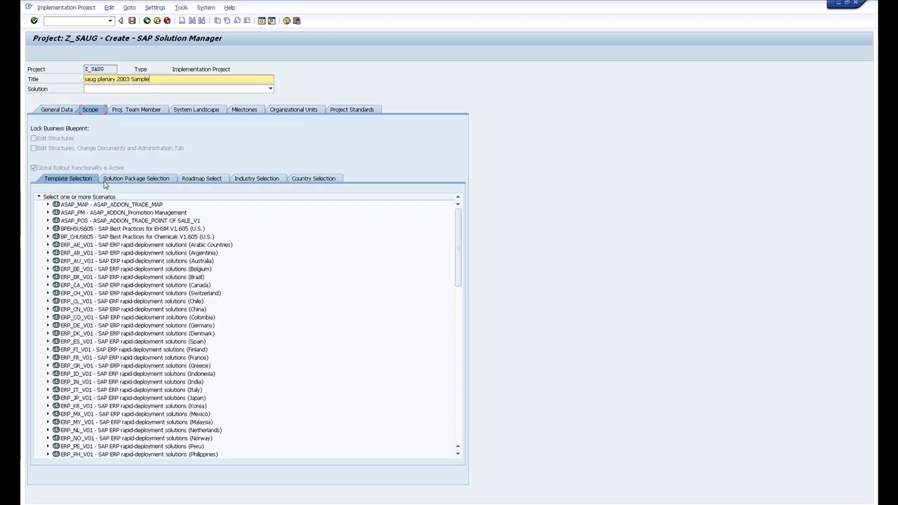
{"action": "left_click", "coordinate": [202, 179]}
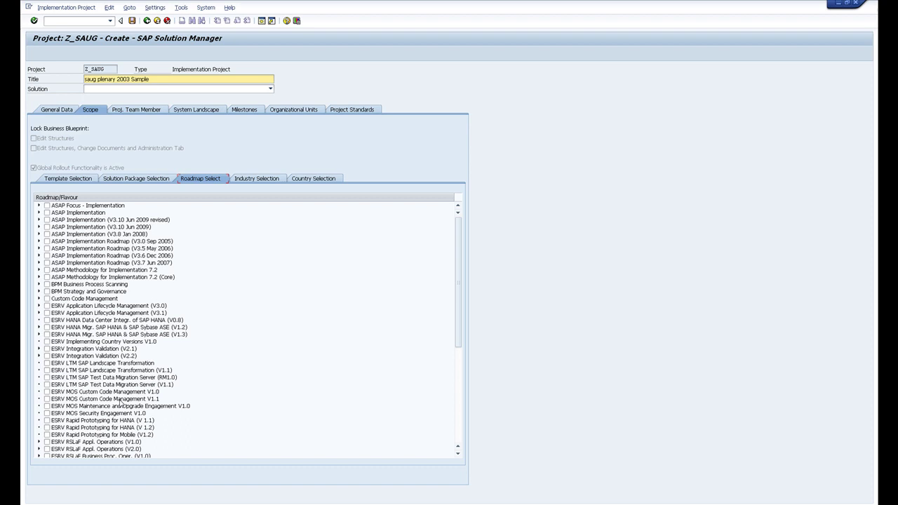
{"action": "left_click", "coordinate": [46, 399]}
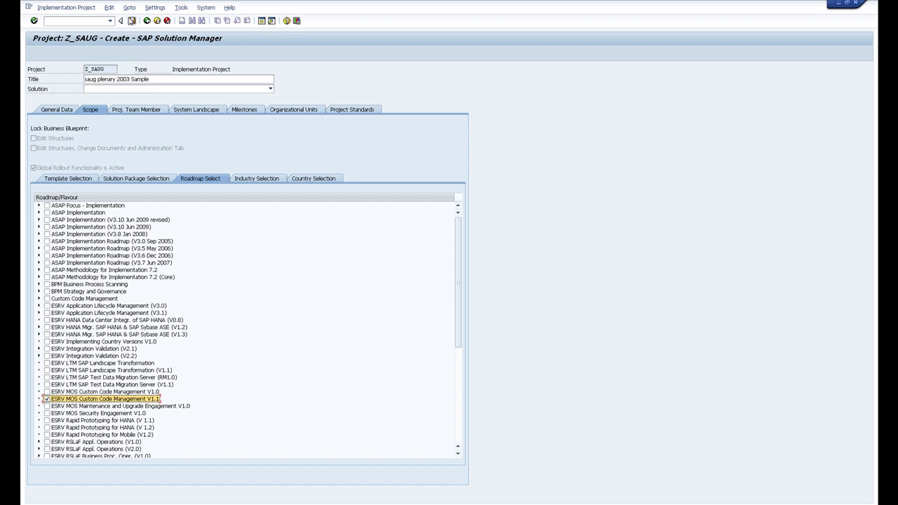
{"action": "left_click", "coordinate": [132, 22]}
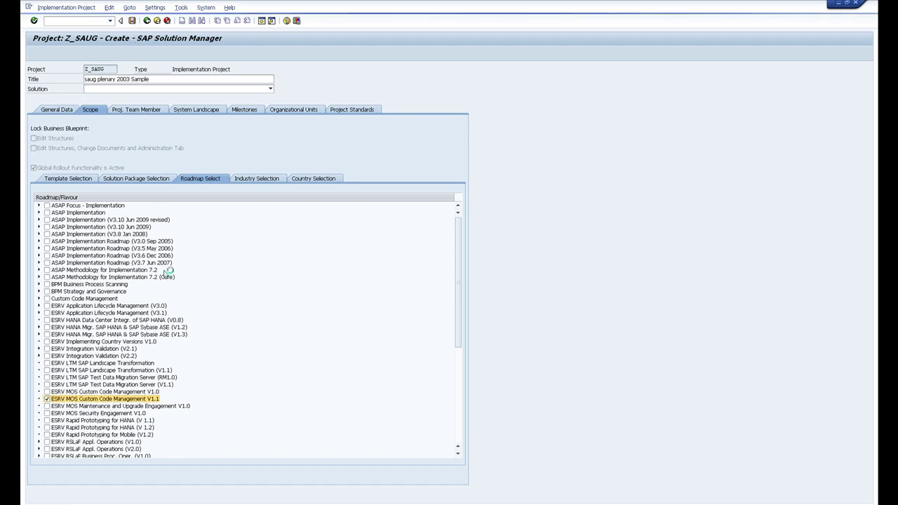
{"action": "left_click", "coordinate": [165, 158]}
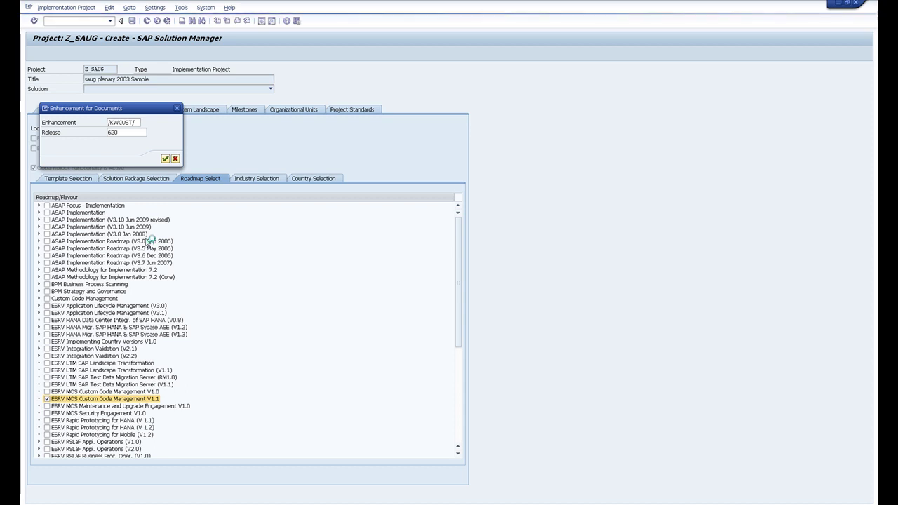
Go to the project's Business Blueprint and set the source for business scenarios to Business Process Repository
{"action": "left_click", "coordinate": [129, 8]}
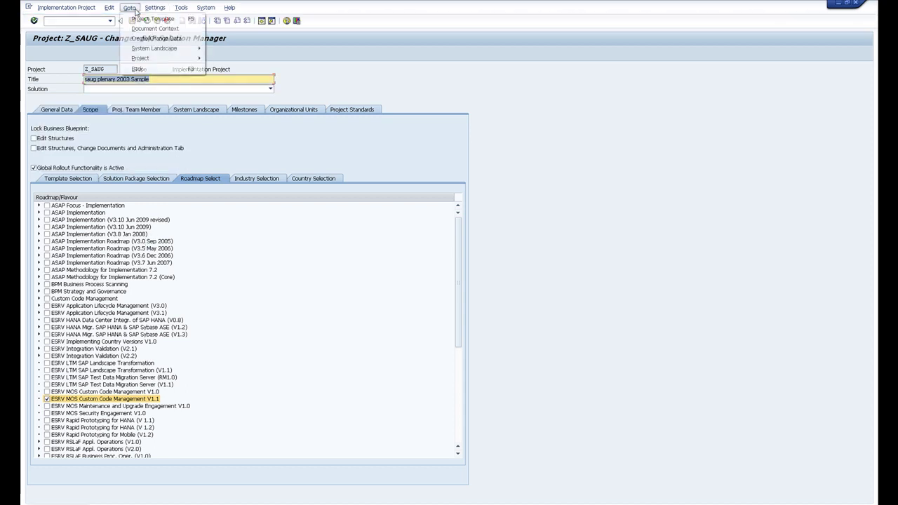
{"action": "left_click", "coordinate": [129, 8]}
{"action": "left_click", "coordinate": [129, 8]}
{"action": "mouse_move", "coordinate": [144, 60]}
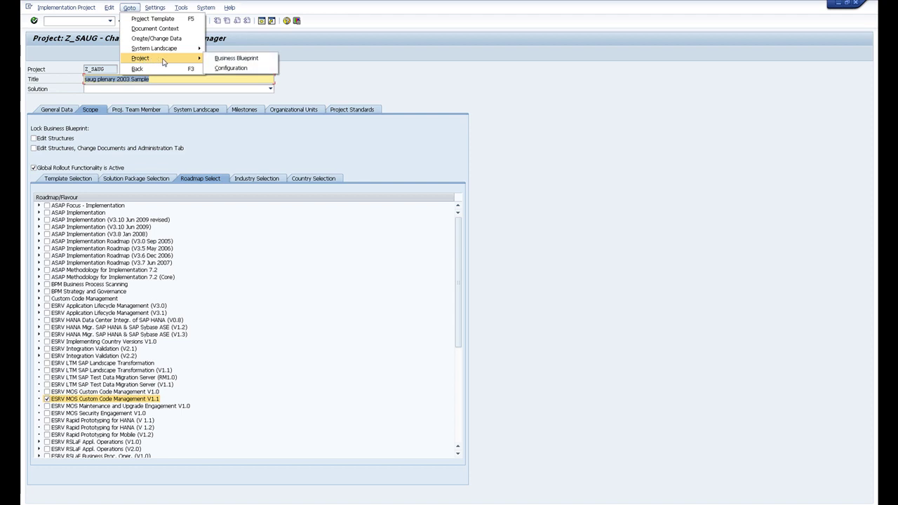
{"action": "left_click", "coordinate": [233, 61]}
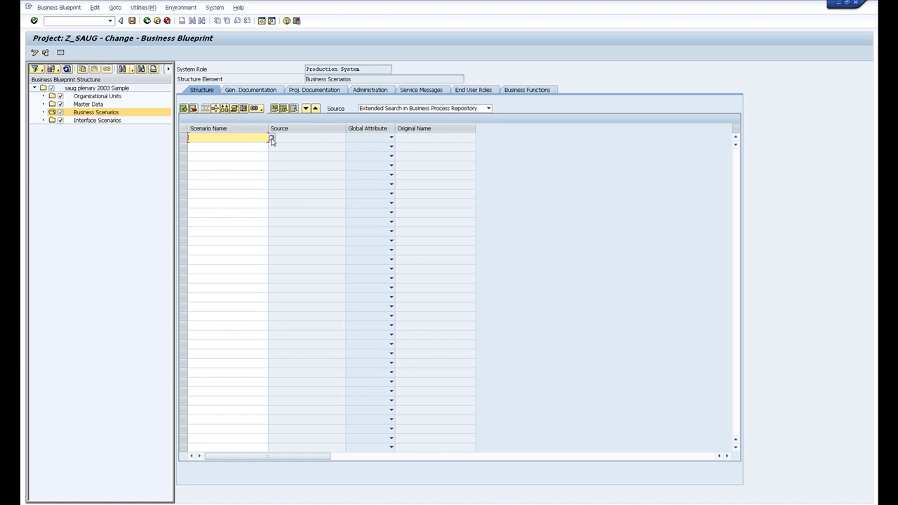
{"action": "left_click", "coordinate": [489, 109]}
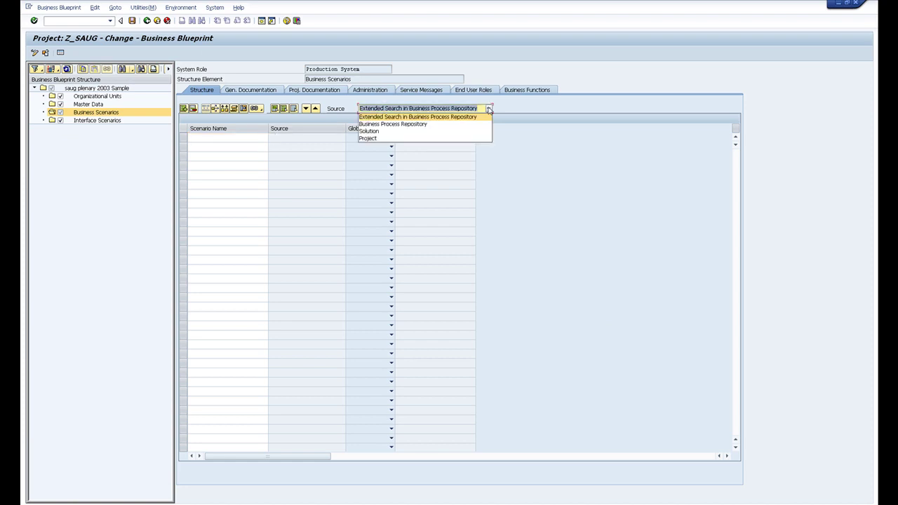
{"action": "left_click", "coordinate": [427, 124]}
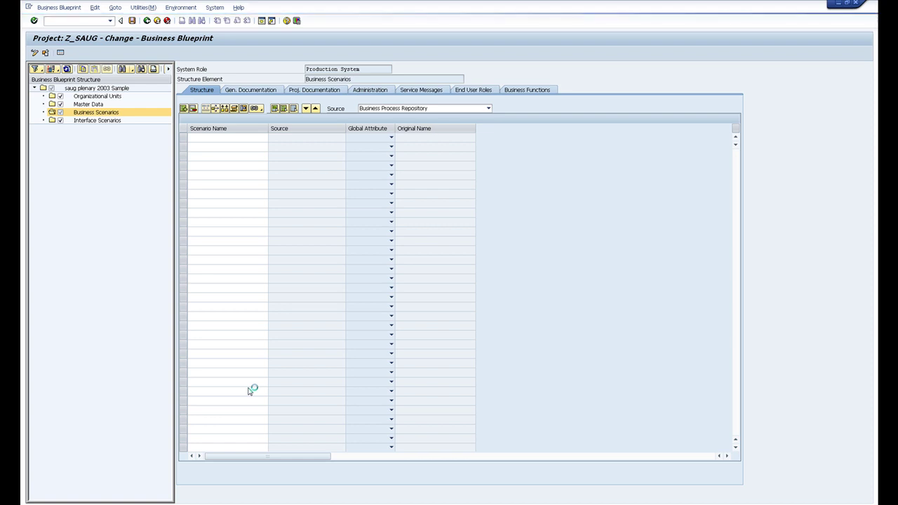
Add SAP Solution Manager's Custom Code Management scenario for SAP SOLUTION MANAGER 7.1 with its logical component, and save the blueprint
{"action": "left_click_drag", "start_coordinate": [238, 195], "coordinate": [234, 274]}
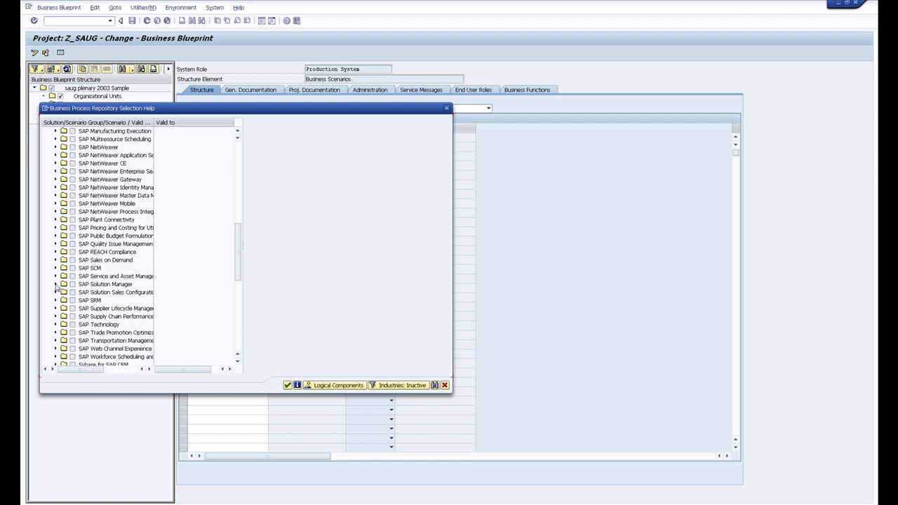
{"action": "left_click", "coordinate": [55, 284]}
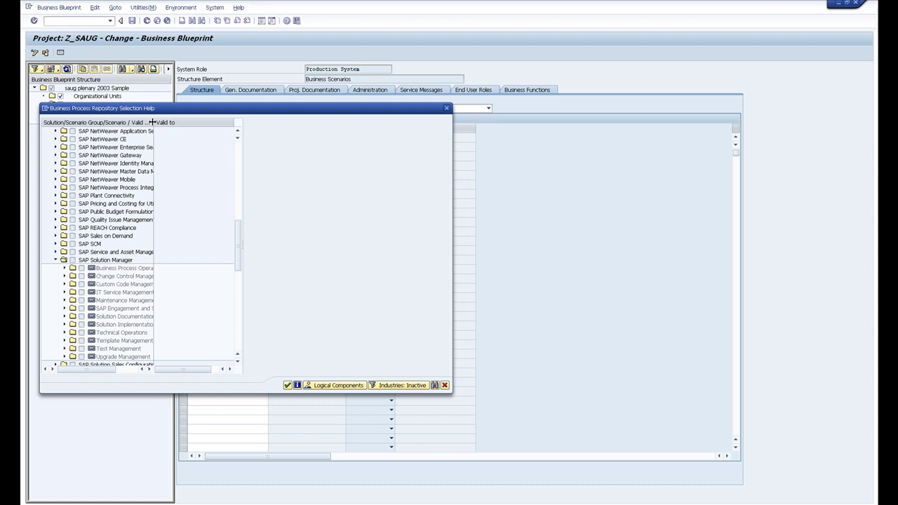
{"action": "left_click_drag", "start_coordinate": [152, 122], "coordinate": [221, 123]}
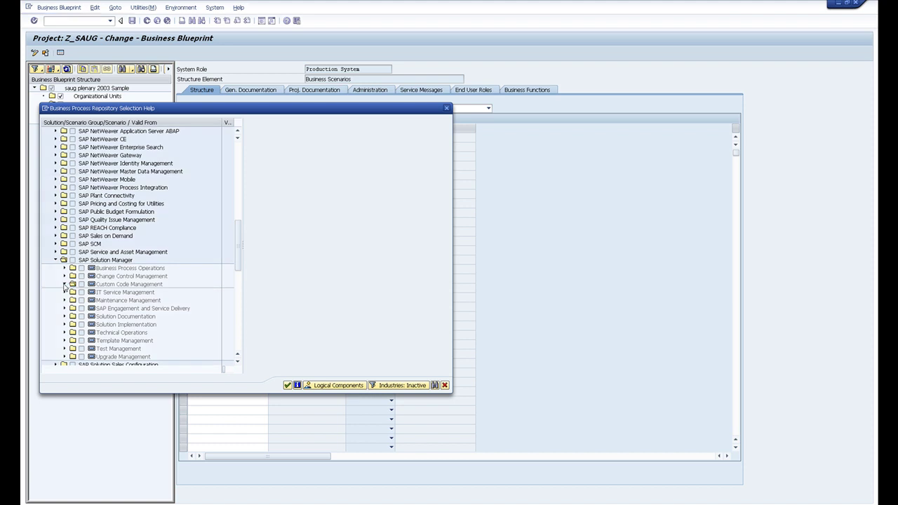
{"action": "left_click", "coordinate": [64, 284]}
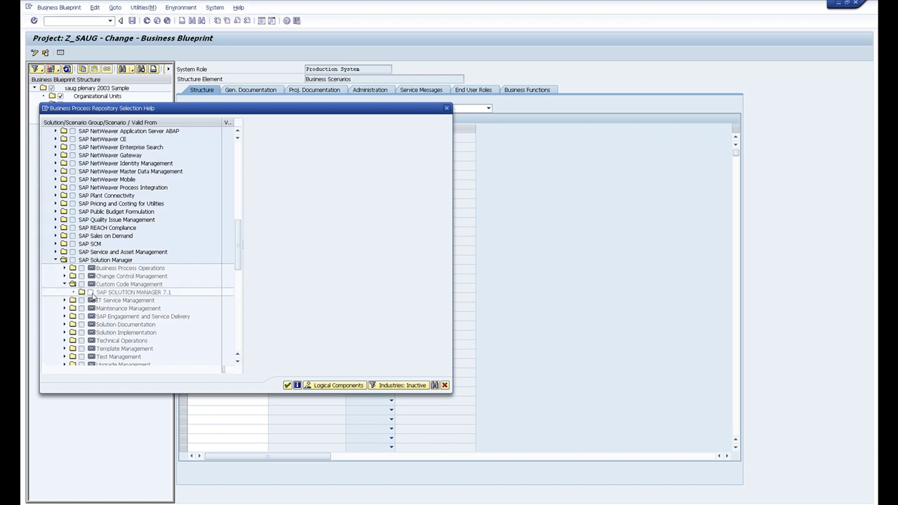
{"action": "left_click", "coordinate": [90, 293]}
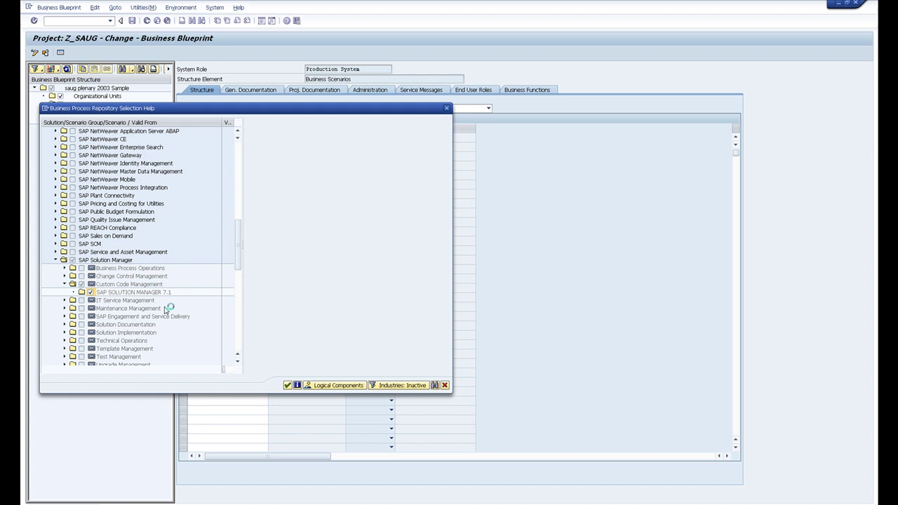
{"action": "left_click", "coordinate": [104, 275]}
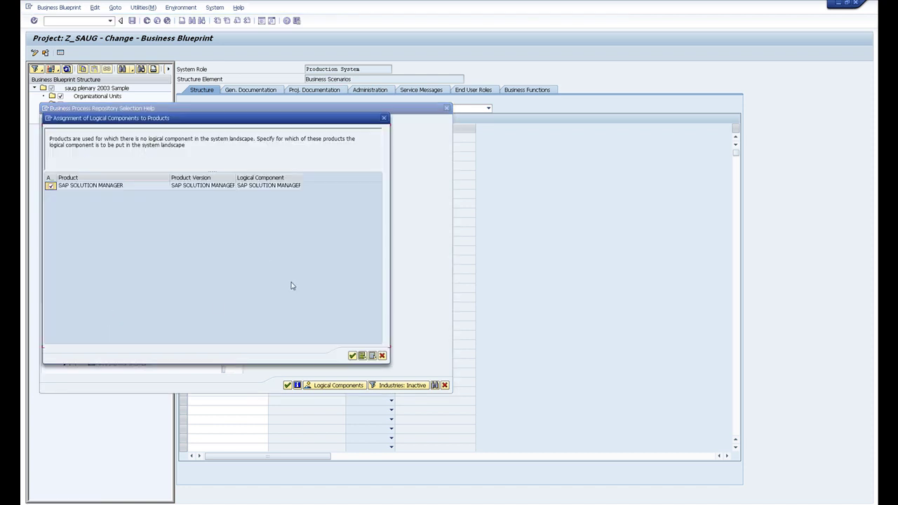
{"action": "left_click", "coordinate": [353, 356]}
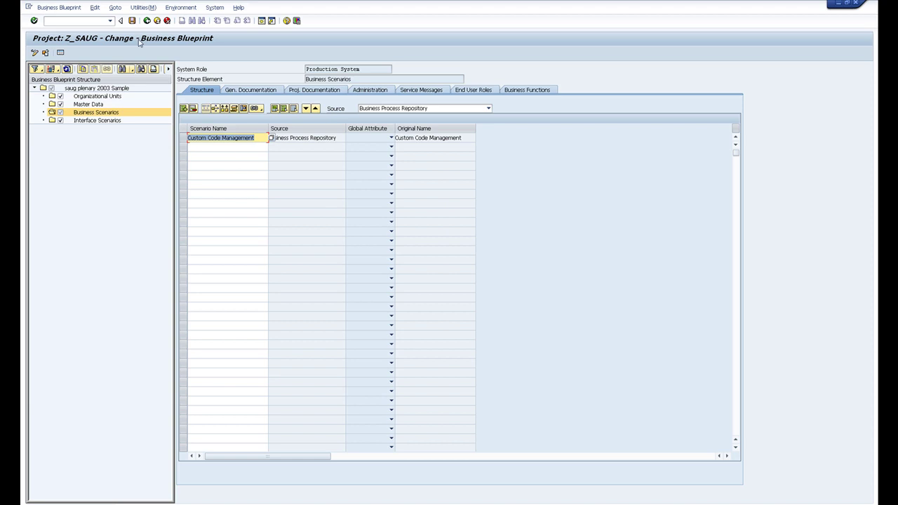
{"action": "left_click", "coordinate": [131, 21]}
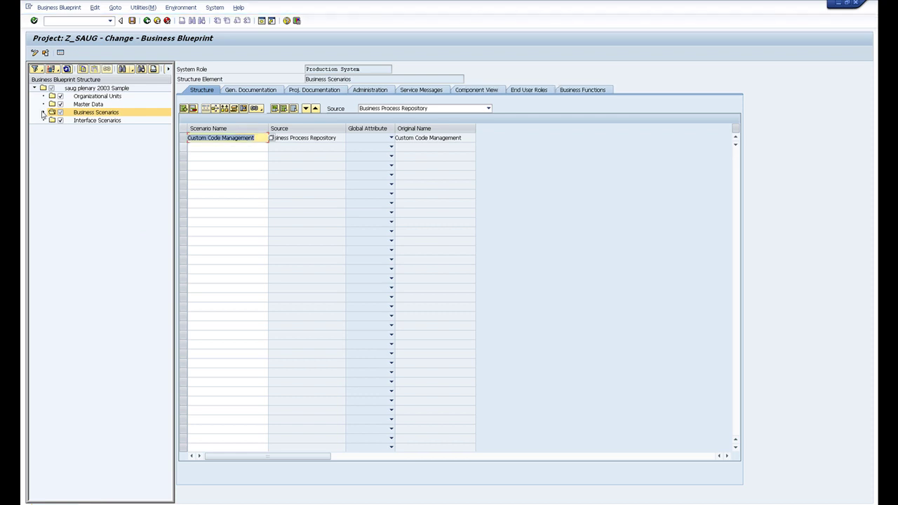
Expand the Custom Code Management scenario under Business Scenarios to view its business processes
{"action": "left_click", "coordinate": [44, 113]}
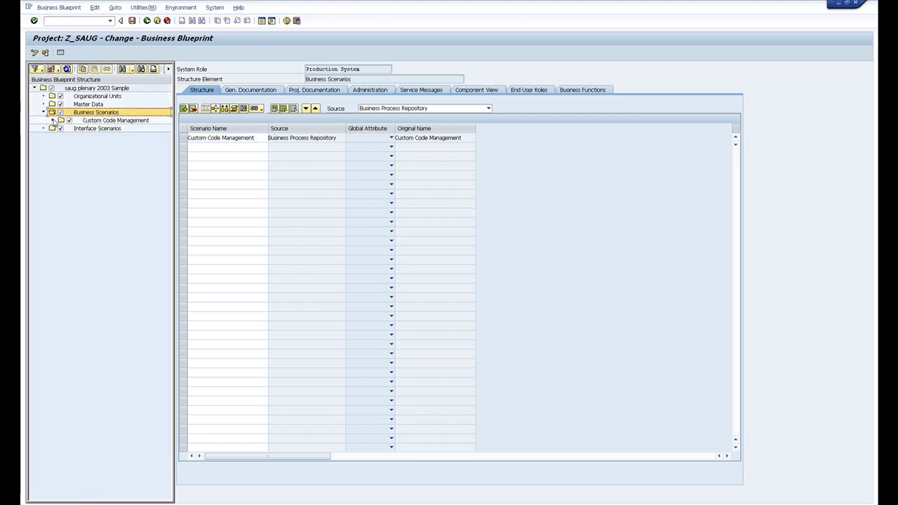
{"action": "left_click", "coordinate": [52, 120]}
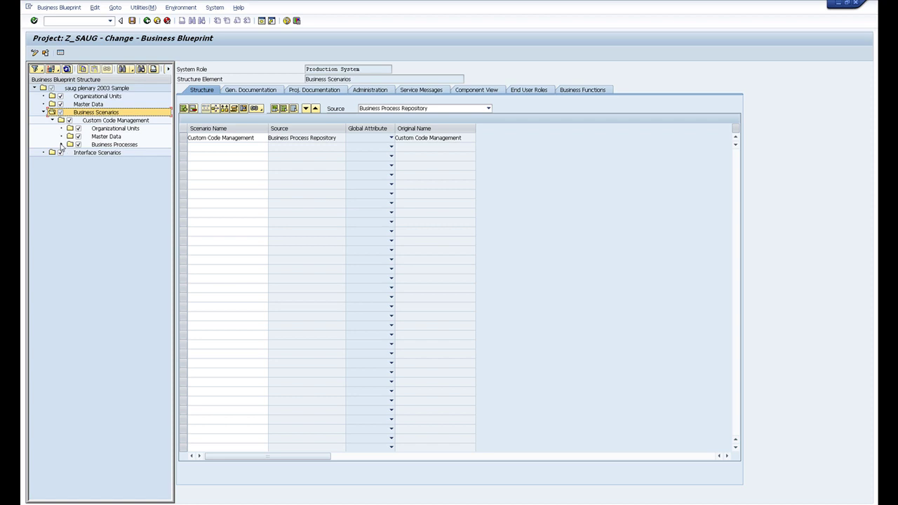
{"action": "left_click", "coordinate": [61, 144]}
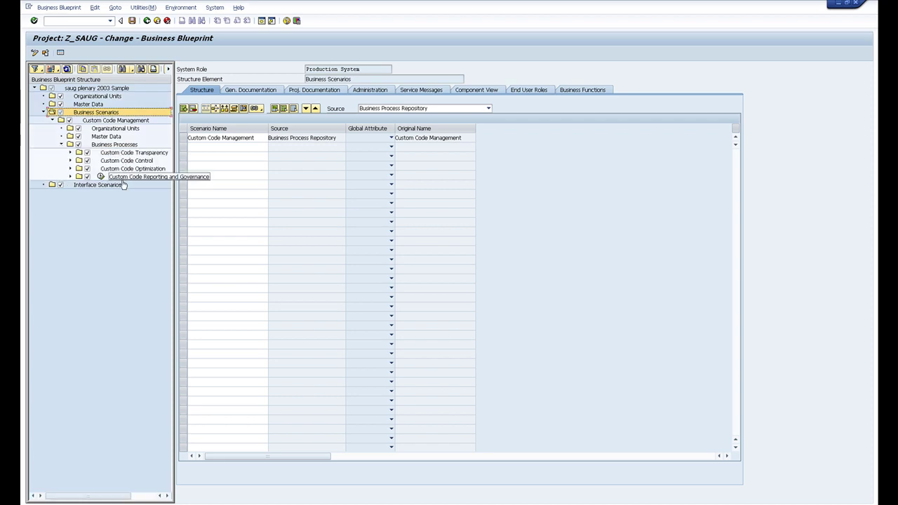
{"action": "left_click", "coordinate": [120, 153]}
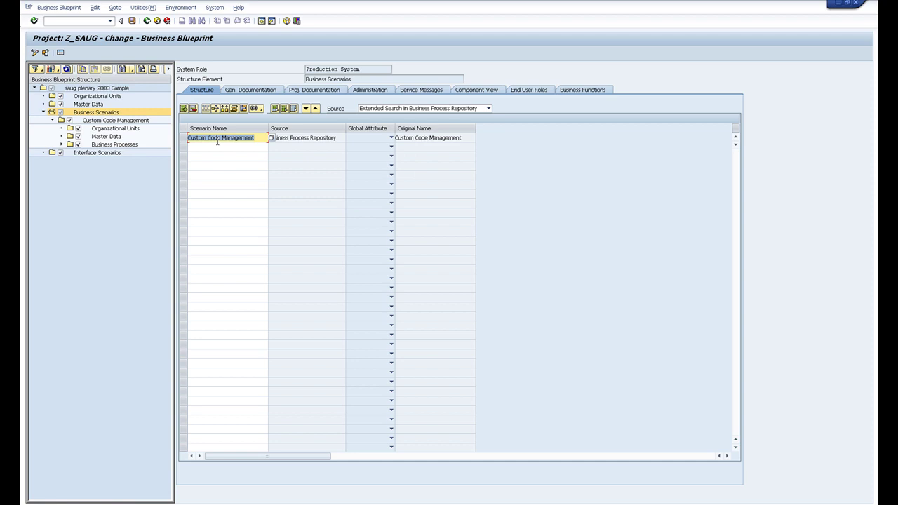
View the general documentation of the Custom Code Management scenario with the Name column widened to show full document names
{"action": "left_click", "coordinate": [109, 121]}
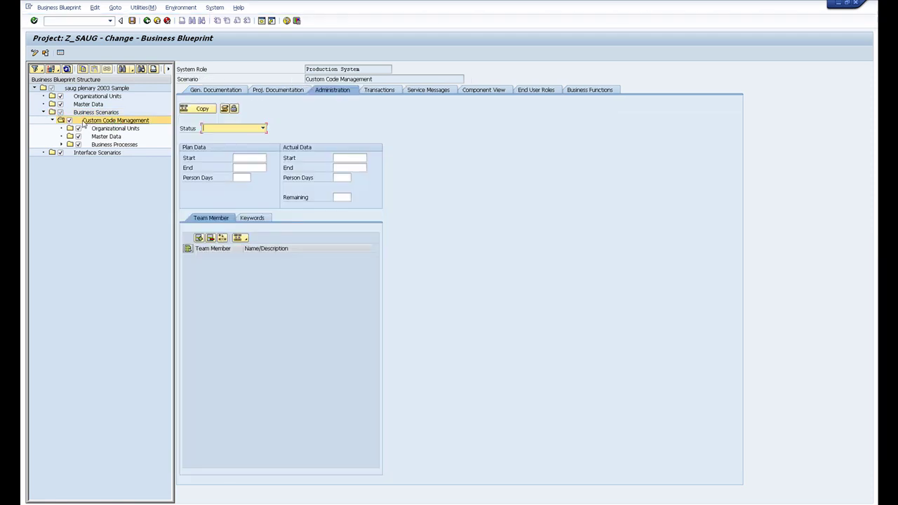
{"action": "left_click", "coordinate": [217, 92]}
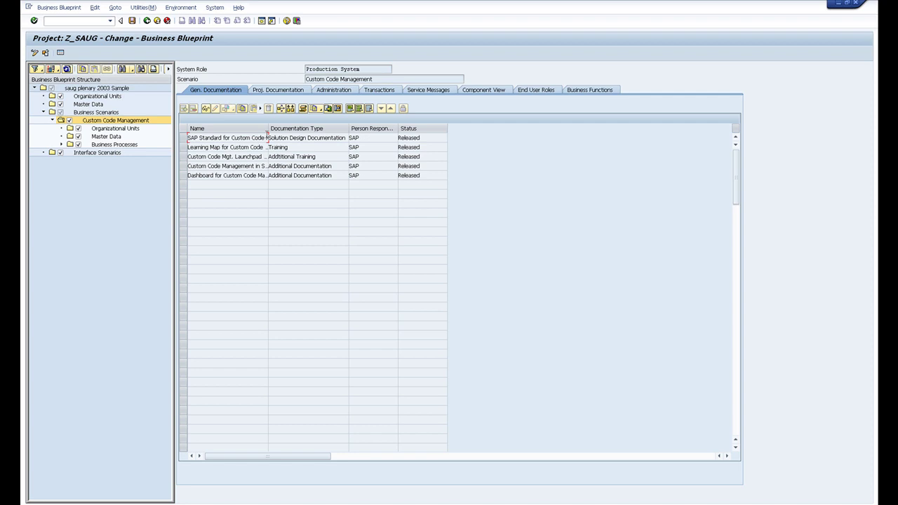
{"action": "left_click_drag", "start_coordinate": [269, 129], "coordinate": [336, 129]}
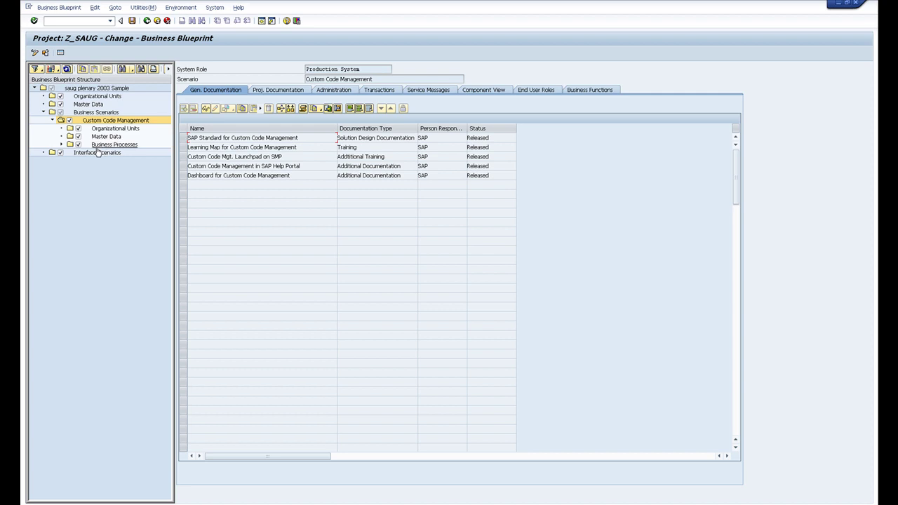
Expand the scenario's business processes in a widened structure tree and open Display Results: Reporting / Analysis under Custom Code Transparency
{"action": "left_click", "coordinate": [61, 144]}
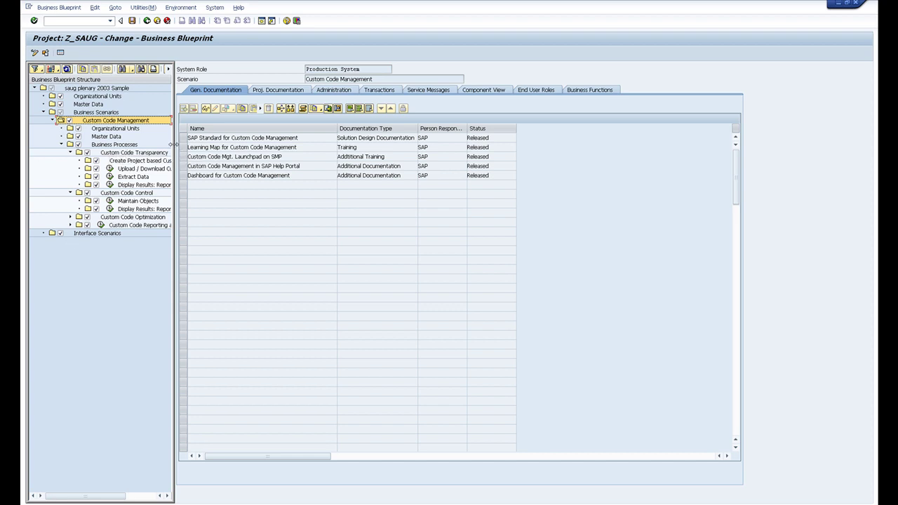
{"action": "left_click_drag", "start_coordinate": [170, 143], "coordinate": [252, 147]}
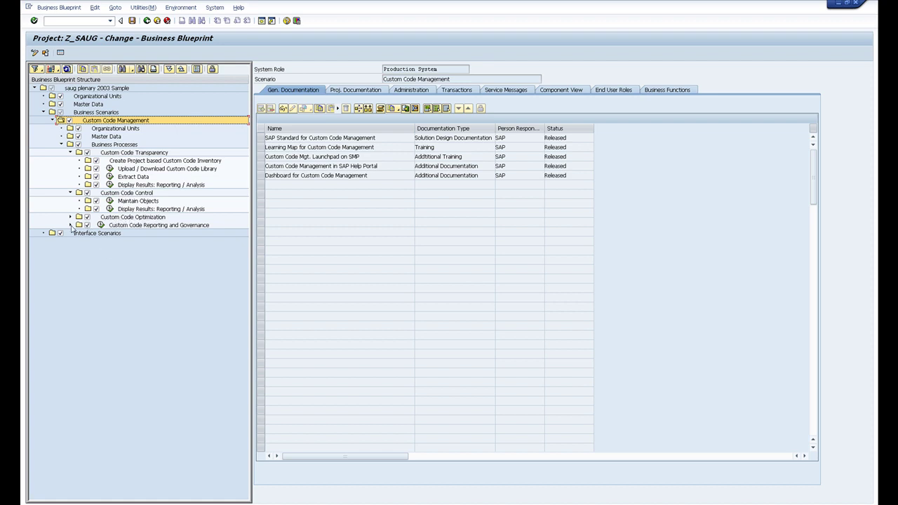
{"action": "left_click", "coordinate": [70, 226]}
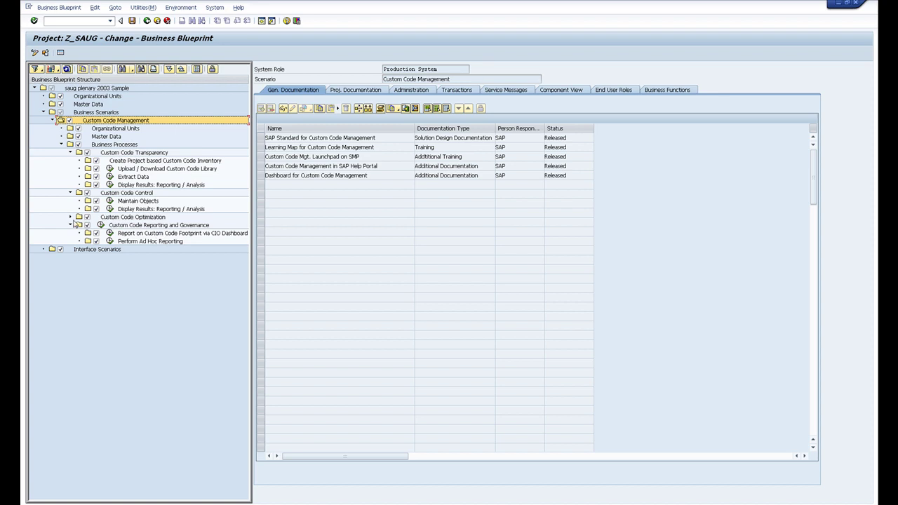
{"action": "left_click", "coordinate": [71, 217]}
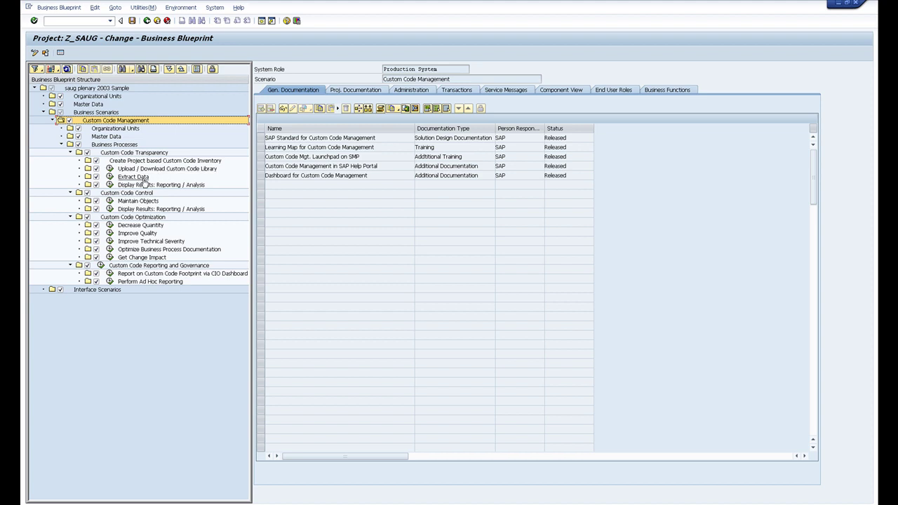
{"action": "left_click", "coordinate": [150, 186]}
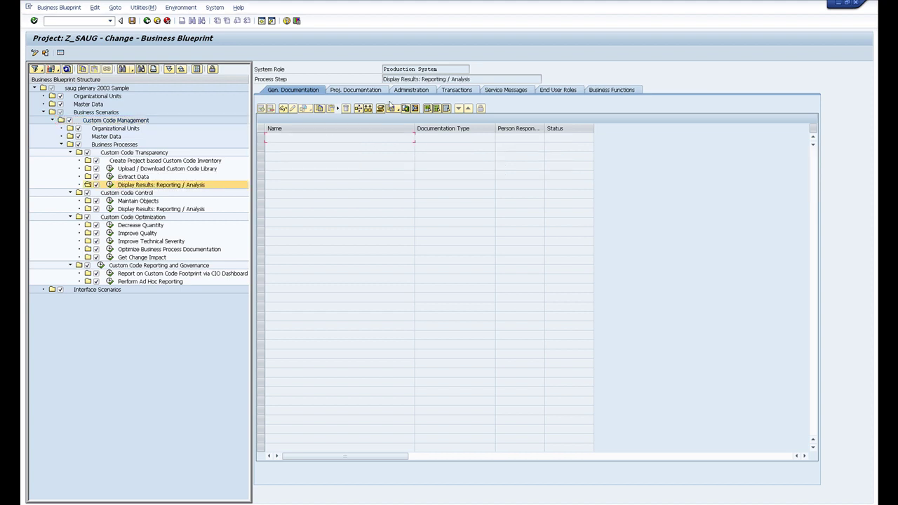
View the transactions assigned to Display Results: Reporting / Analysis under Custom Code Transparency, Get Change Impact, and Perform Ad Hoc Reporting
{"action": "left_click", "coordinate": [455, 92]}
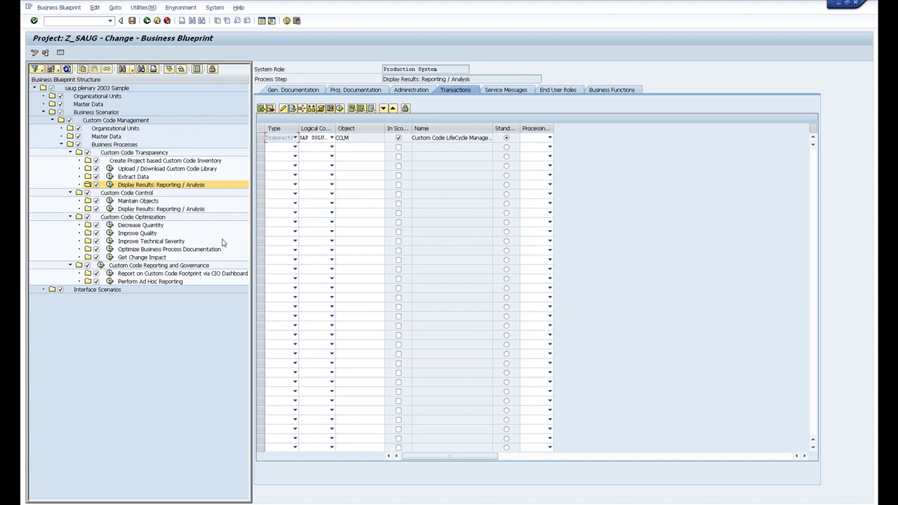
{"action": "left_click", "coordinate": [149, 258]}
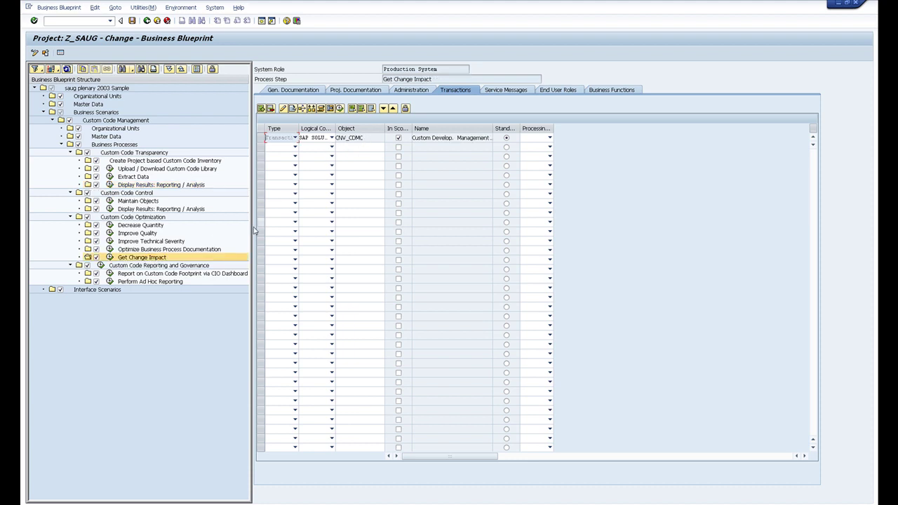
{"action": "left_click", "coordinate": [147, 282]}
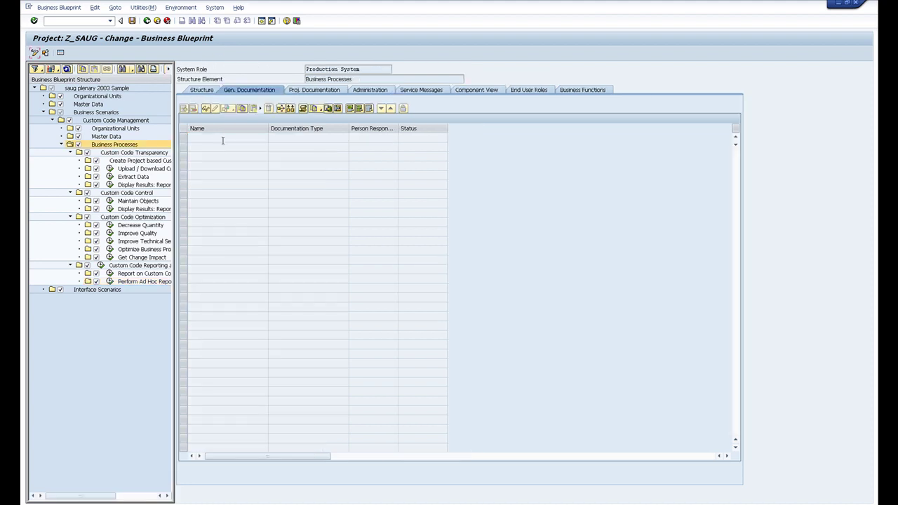
Open the project's roadmap and display the SAP ESRV Business Process Performance Optimization service for the Realization and Testing phase
{"action": "left_click", "coordinate": [143, 9]}
{"action": "mouse_move", "coordinate": [180, 10]}
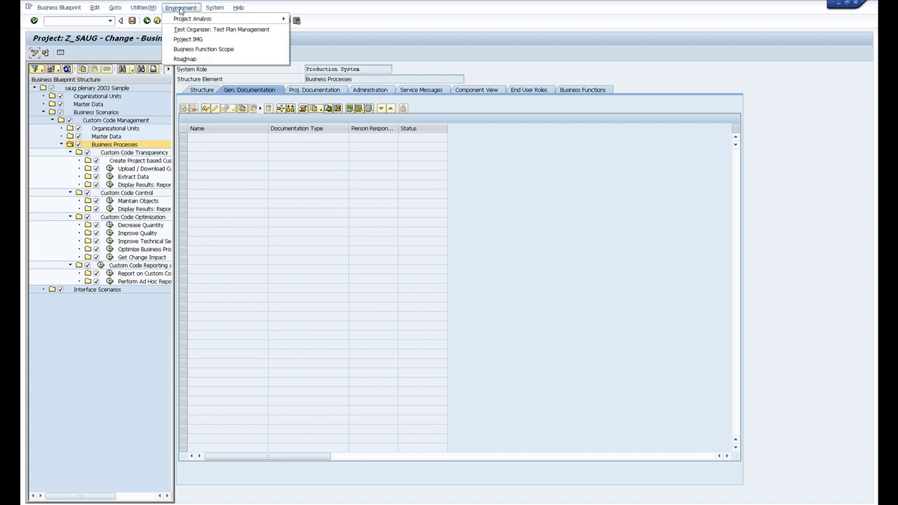
{"action": "left_click", "coordinate": [181, 70]}
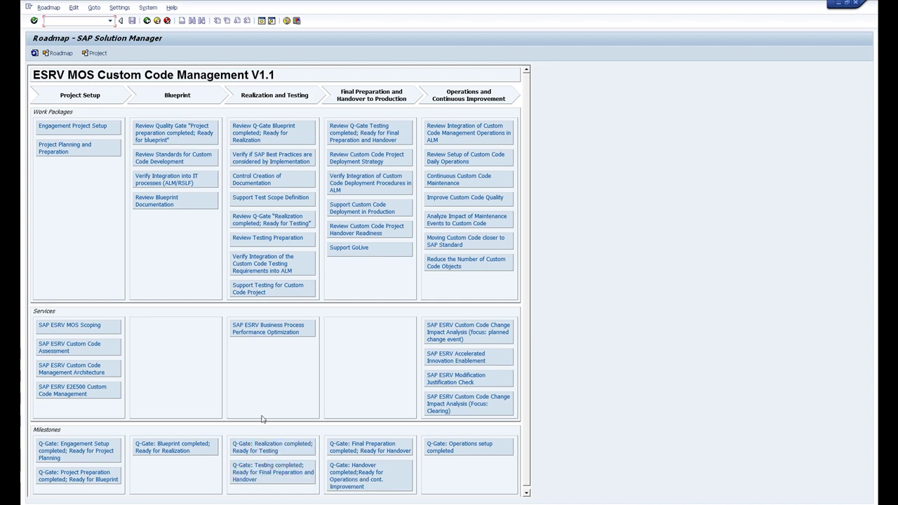
{"action": "left_click", "coordinate": [251, 333]}
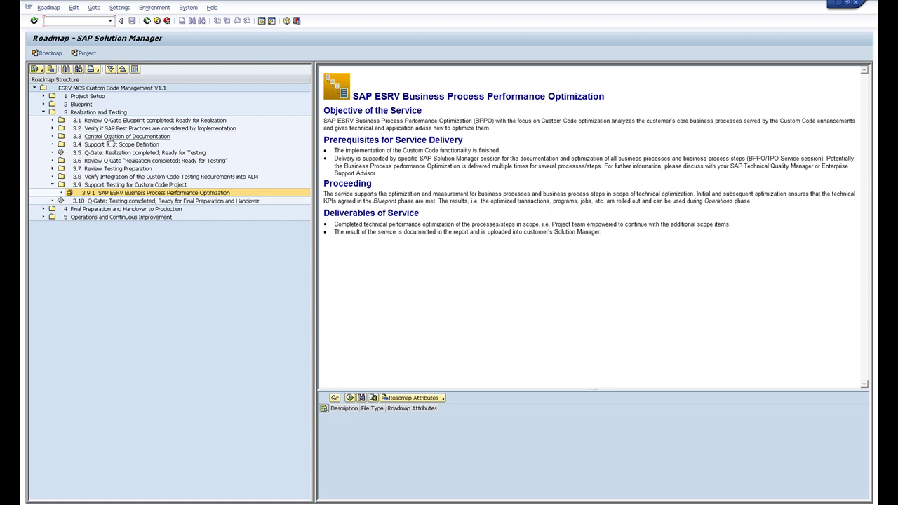
View roadmap item 3.2.1 on quality procedures and tools with its Custom Code Lifecycle Management How To link, and return to the blueprint
{"action": "left_click", "coordinate": [53, 129]}
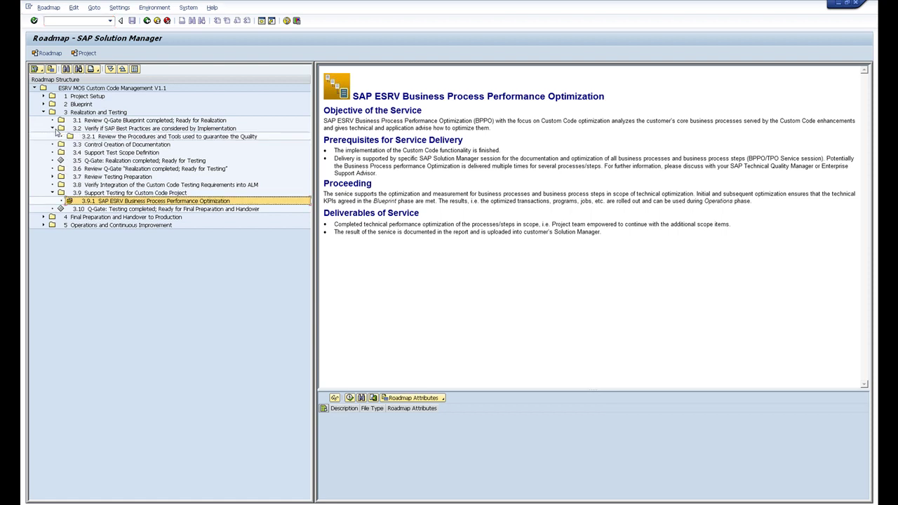
{"action": "left_click", "coordinate": [114, 137]}
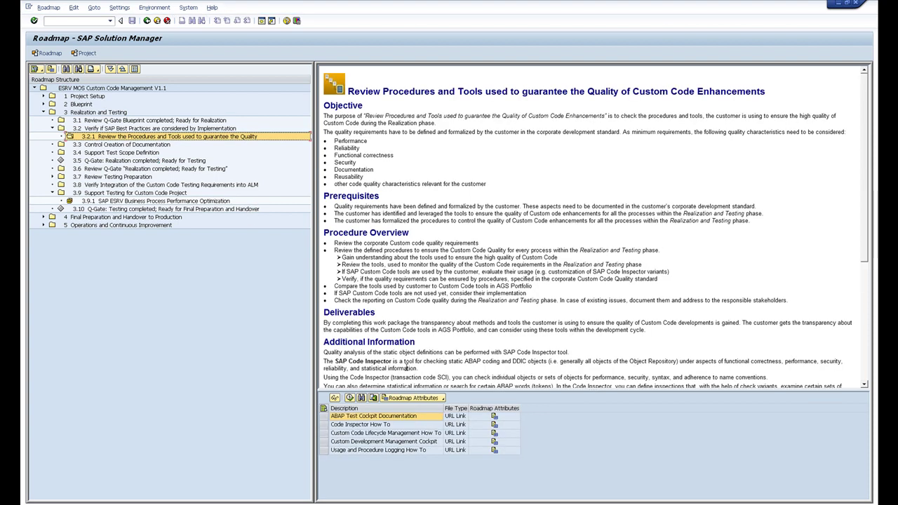
{"action": "left_click", "coordinate": [387, 433]}
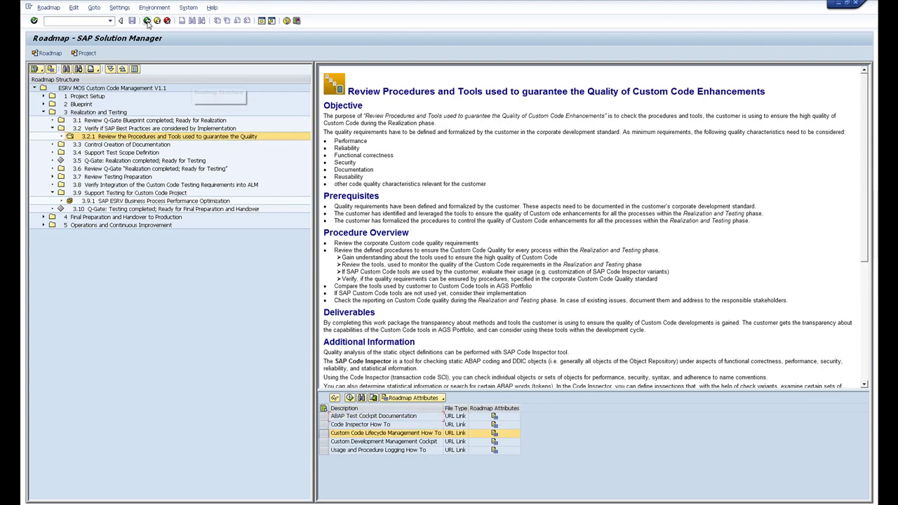
{"action": "left_click", "coordinate": [147, 22]}
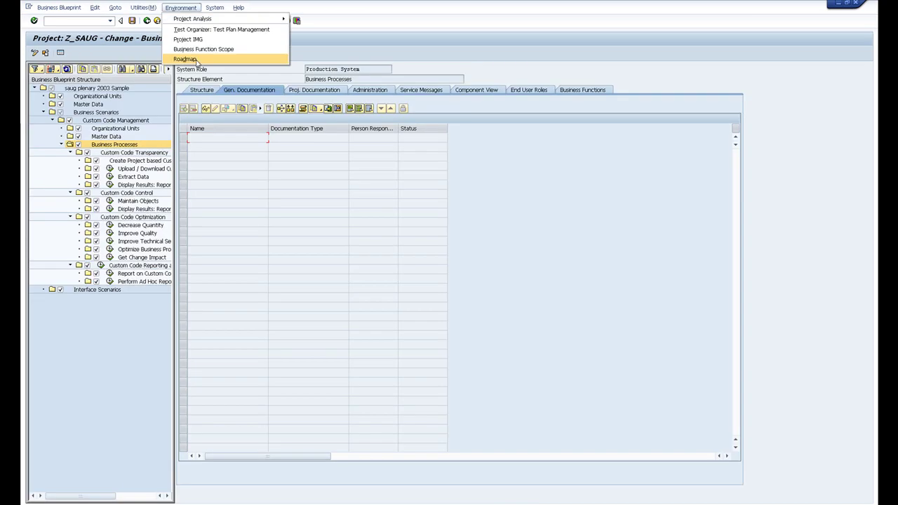